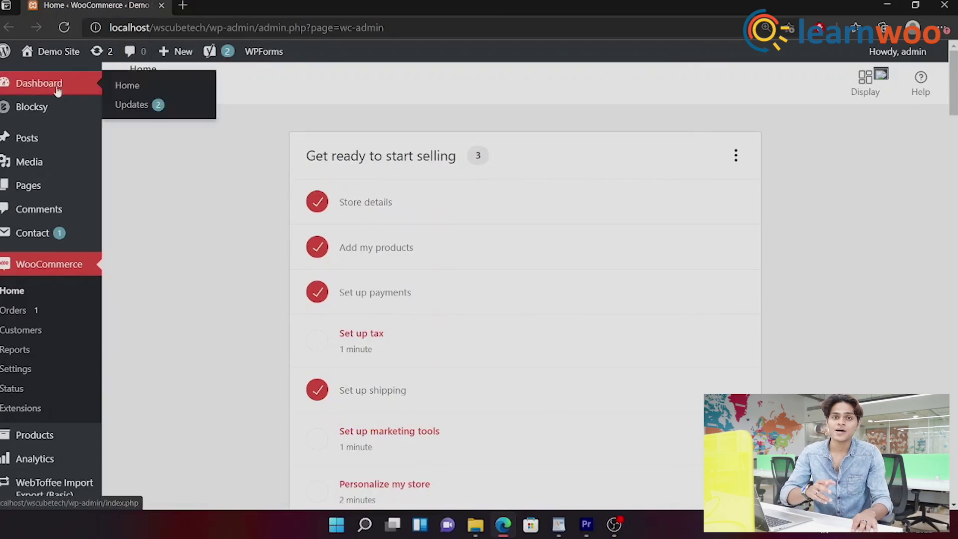
# Go from the dashboard to the WooCommerce All Products list.
pyautogui.click(60, 84)
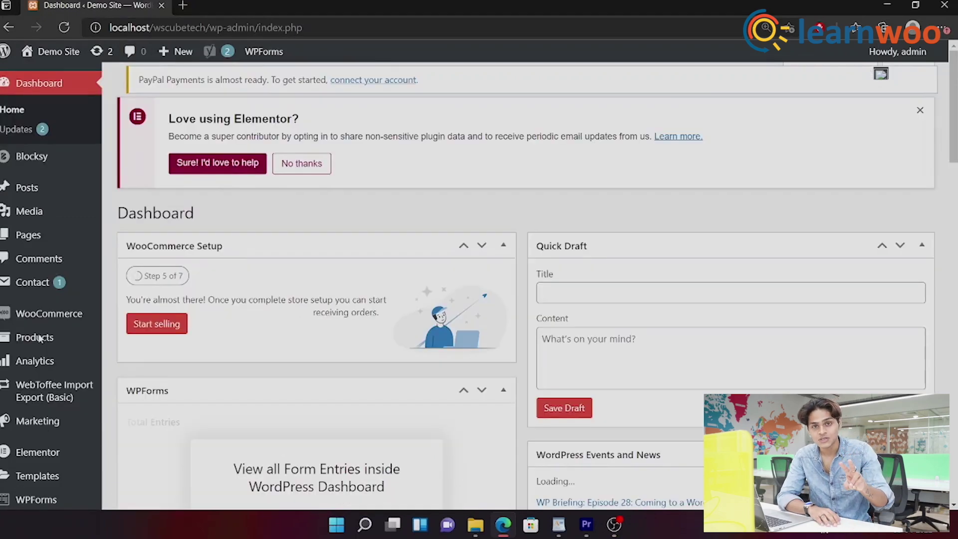
pyautogui.moveTo(39, 338)
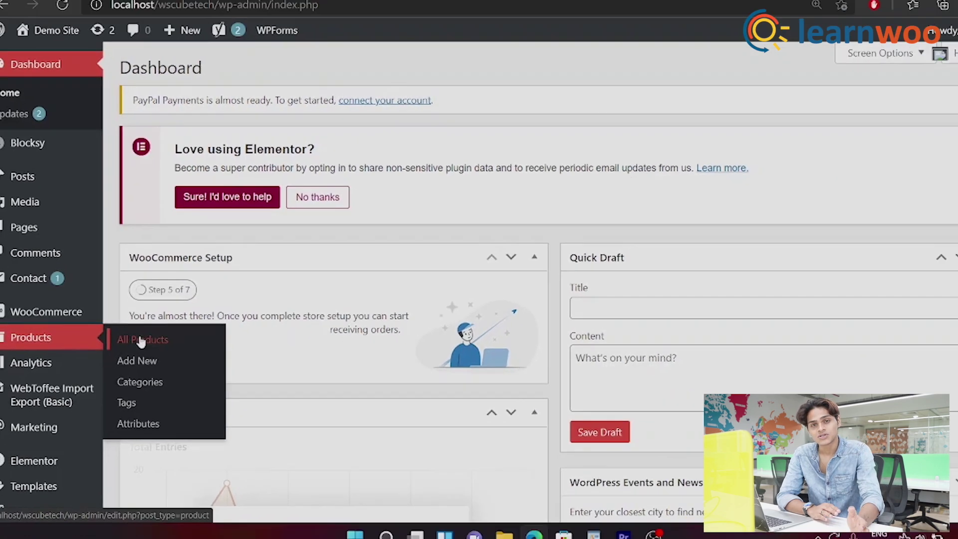
pyautogui.click(154, 341)
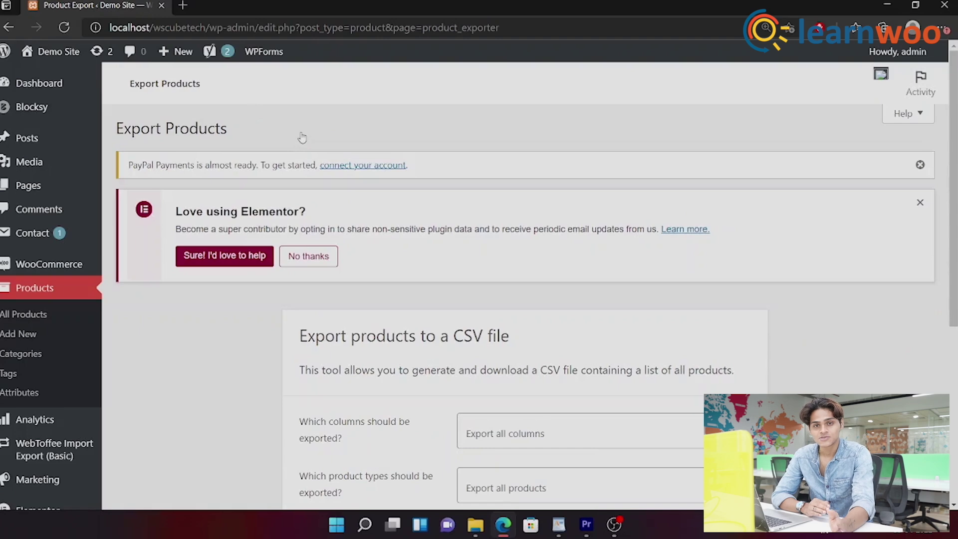
pyautogui.scroll(-5, 352, 324)
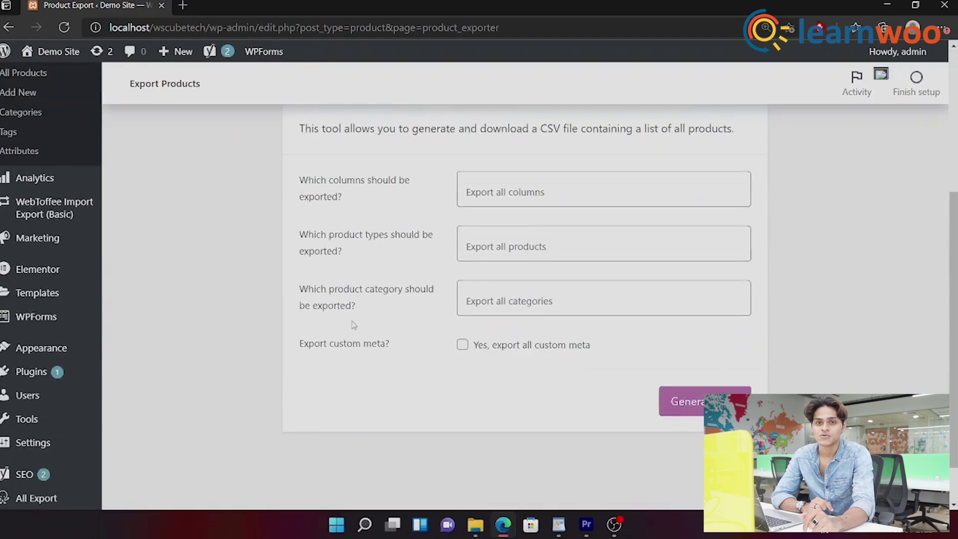
pyautogui.scroll(1, 472, 327)
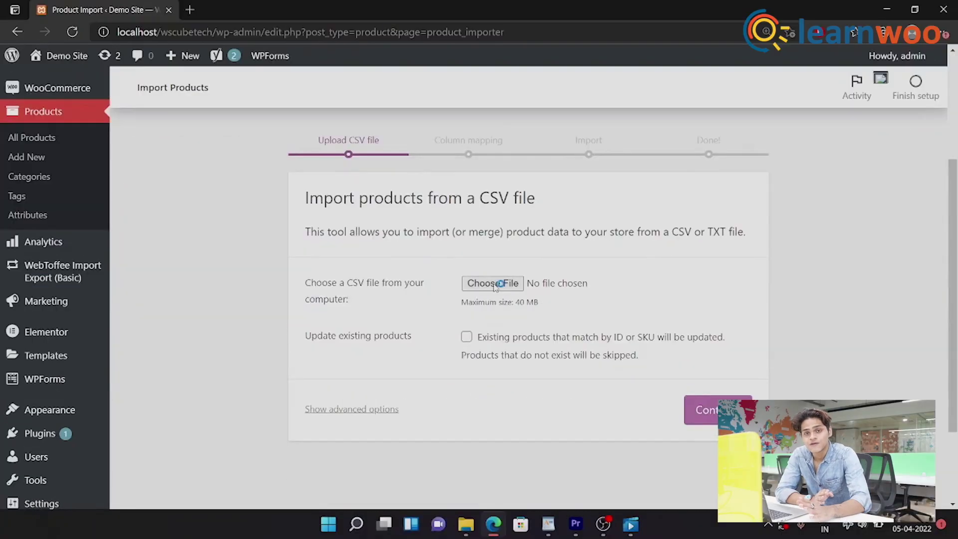
# Upload the exported product CSV, review the column mapping, and view the imported products.
pyautogui.click(494, 283)
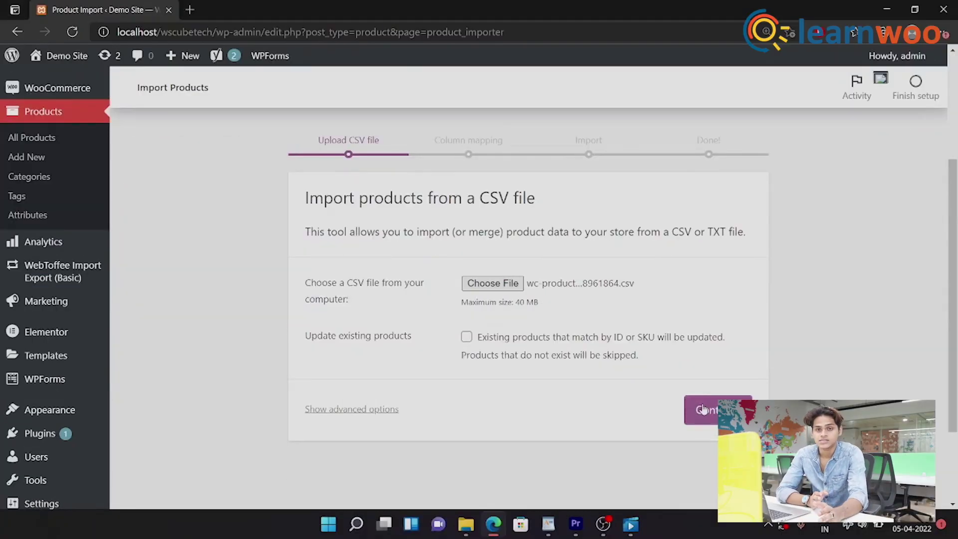
pyautogui.click(703, 409)
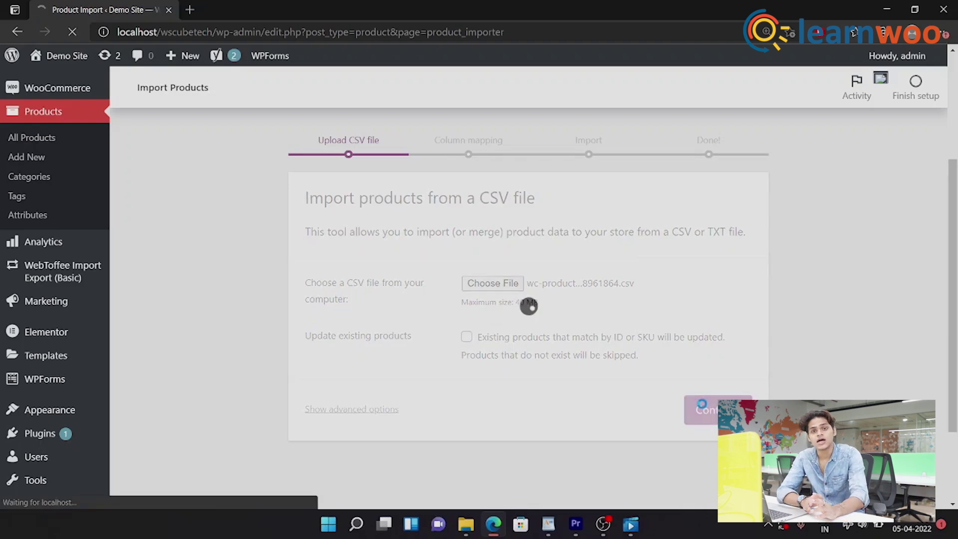
pyautogui.scroll(-6, 703, 396)
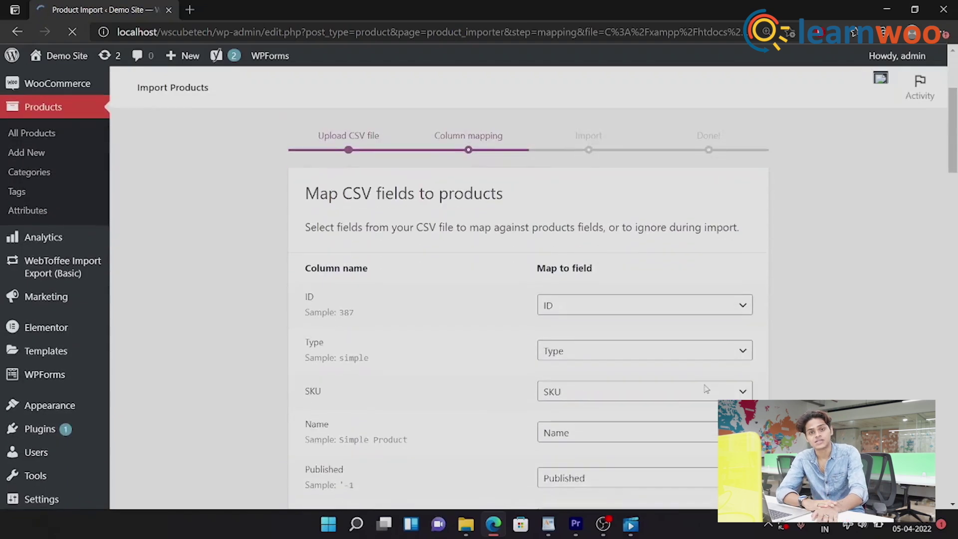
pyautogui.scroll(-20, 705, 388)
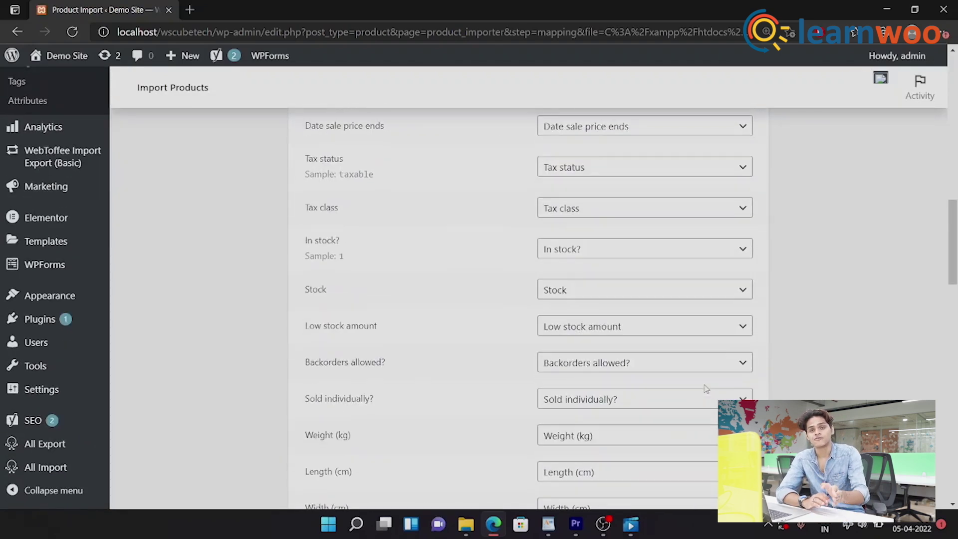
pyautogui.scroll(-11, 705, 388)
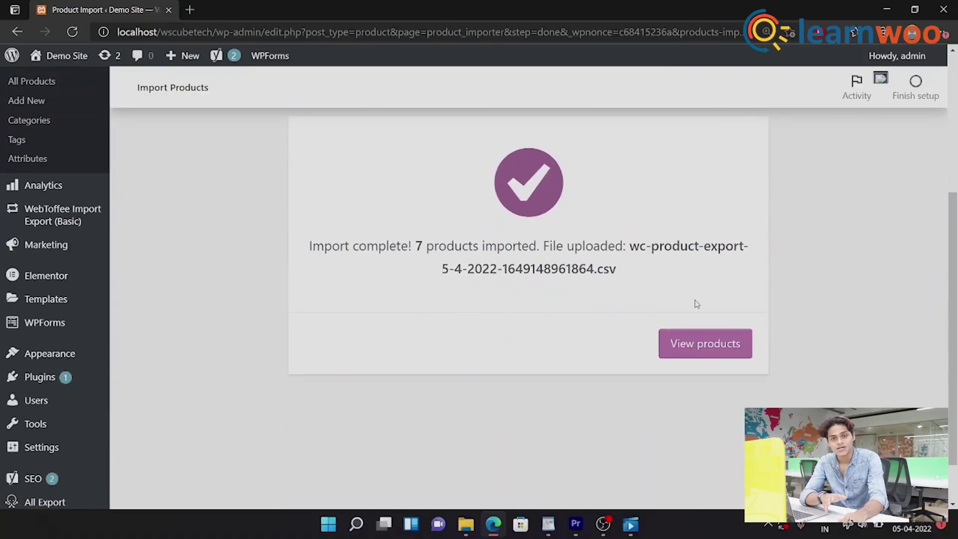
pyautogui.click(705, 343)
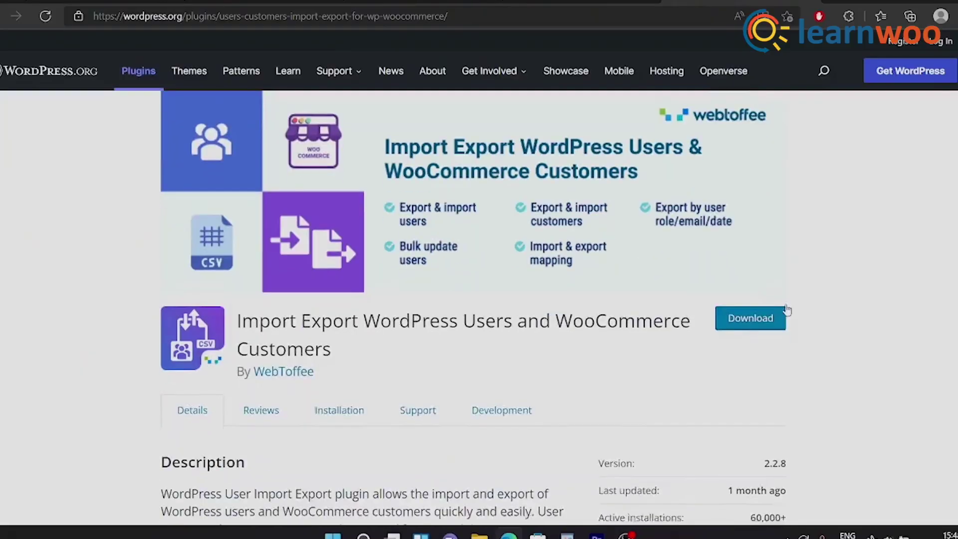
# Scroll through the Description section of the WebToffee plugin page on wordpress.org.
pyautogui.scroll(-10, 790, 305)
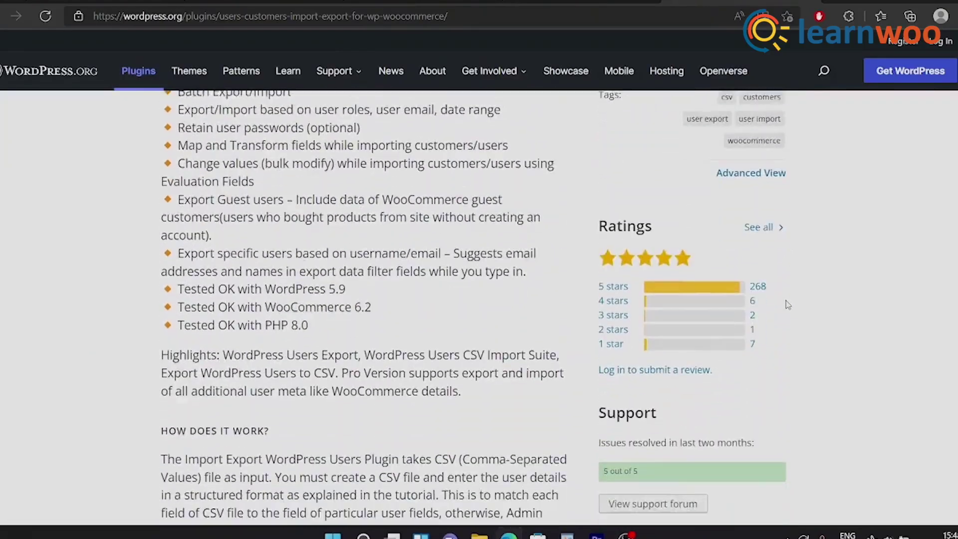
pyautogui.scroll(-7, 786, 300)
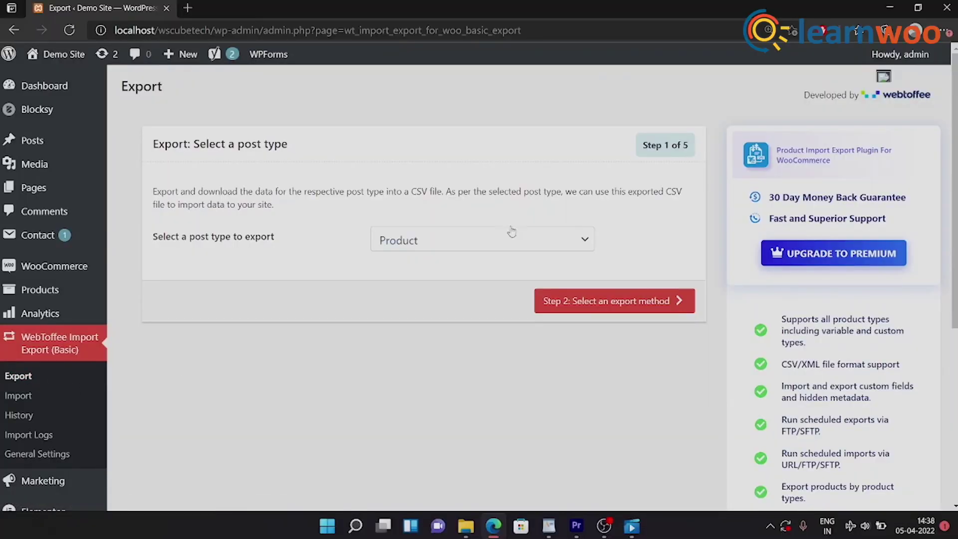
# Select Product as the export post type and choose the Advanced export method.
pyautogui.click(472, 242)
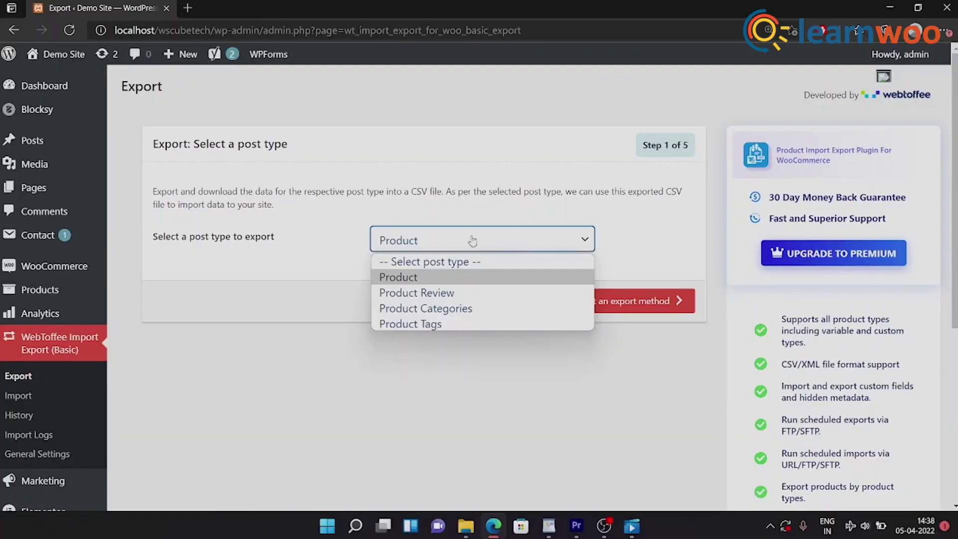
pyautogui.click(438, 277)
pyautogui.click(594, 301)
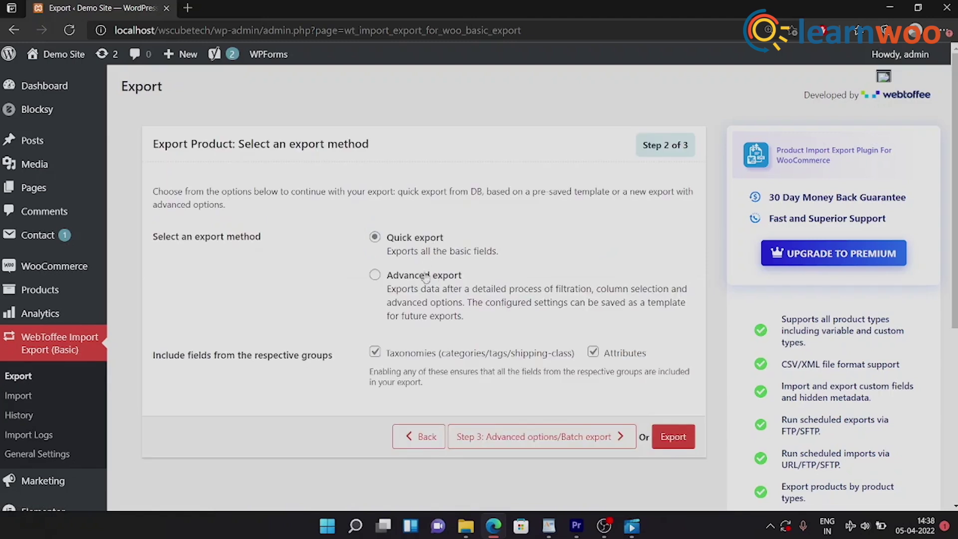
pyautogui.click(375, 275)
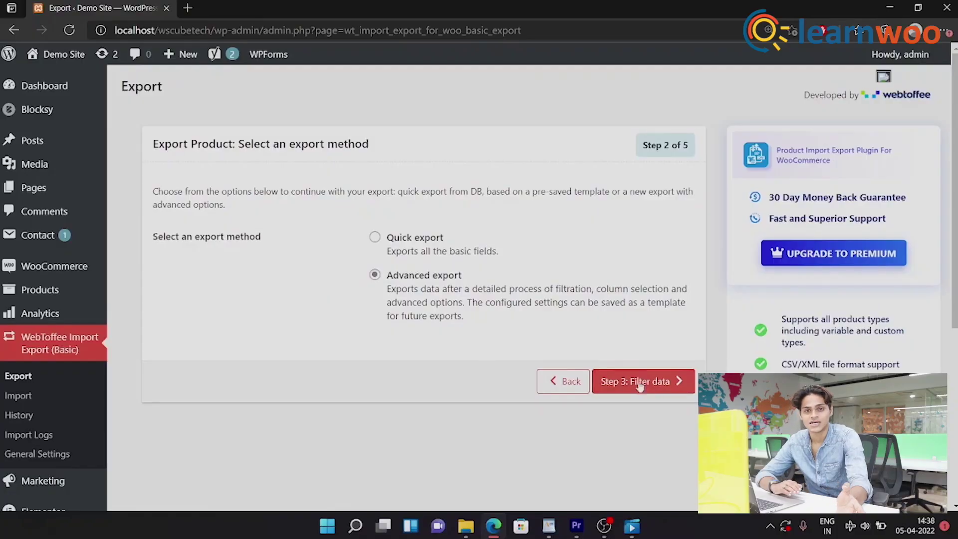
# In the data filter step, set the total number of products to export.
pyautogui.click(638, 384)
pyautogui.scroll(-2, 651, 391)
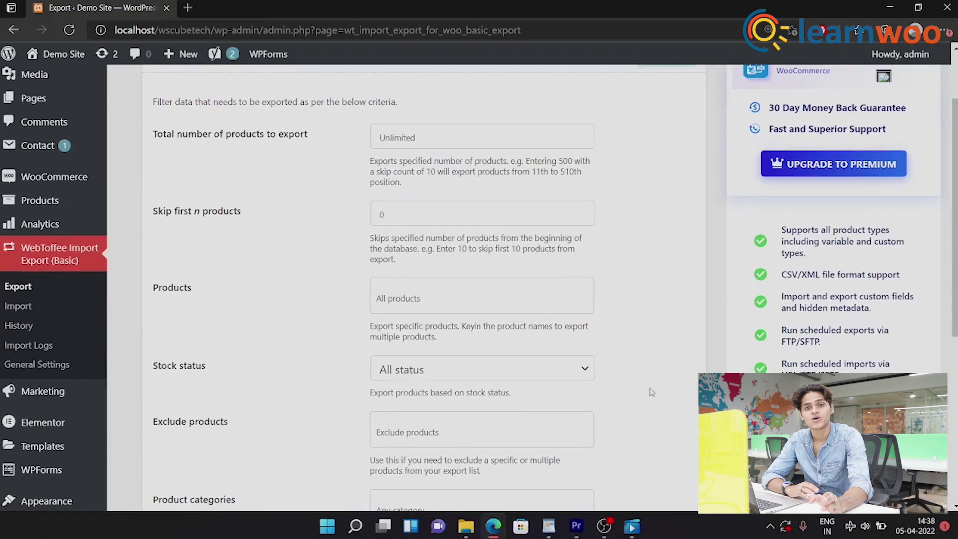
pyautogui.scroll(1, 649, 390)
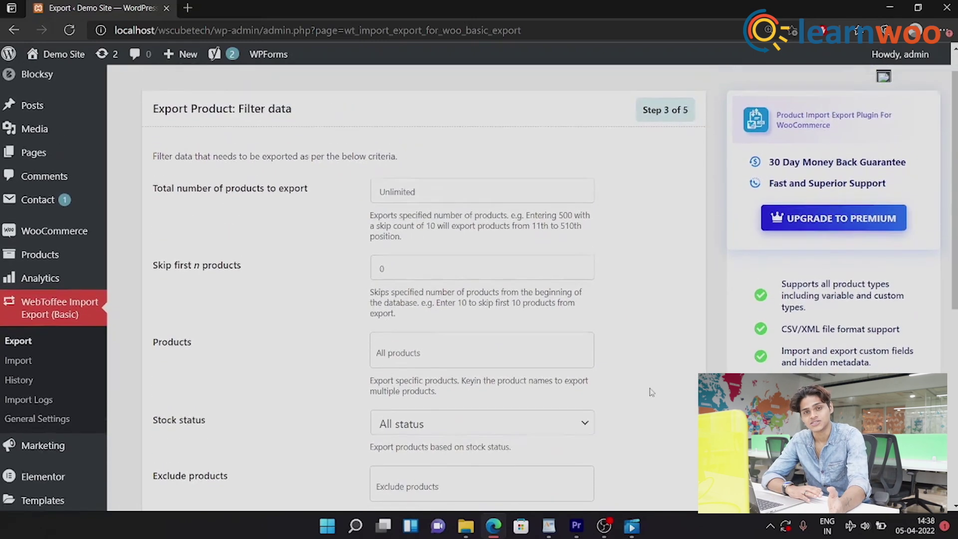
pyautogui.scroll(-2, 365, 170)
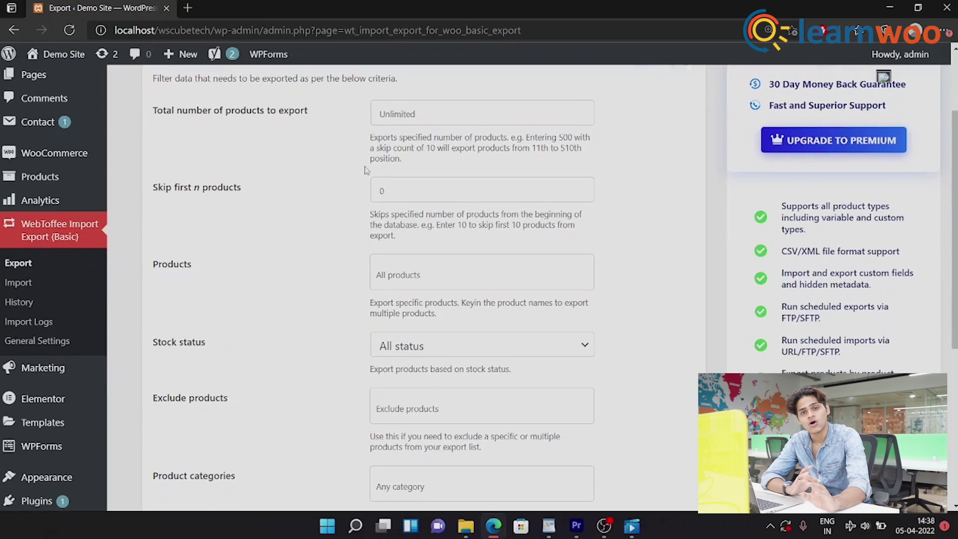
pyautogui.scroll(-2, 440, 307)
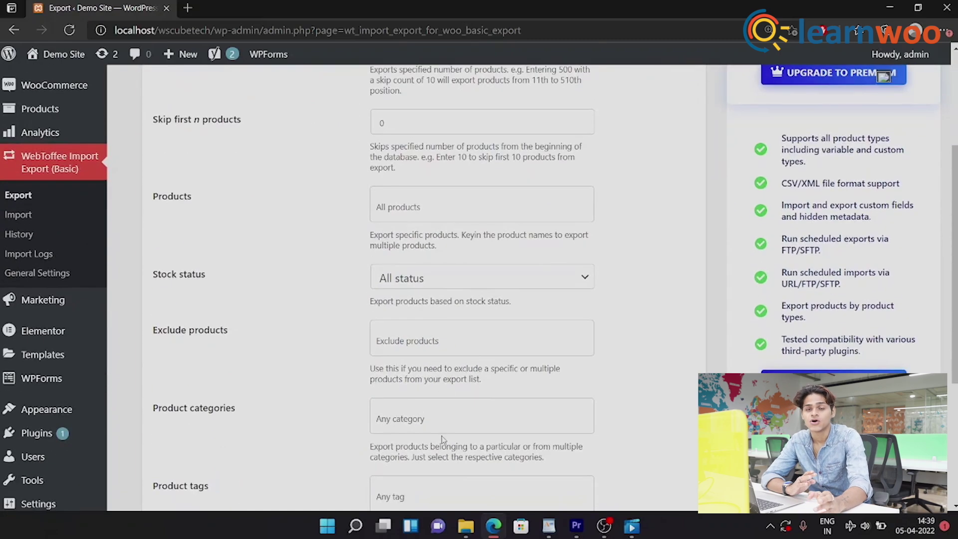
pyautogui.scroll(4, 441, 436)
pyautogui.doubleClick(588, 216)
pyautogui.scroll(-8, 582, 248)
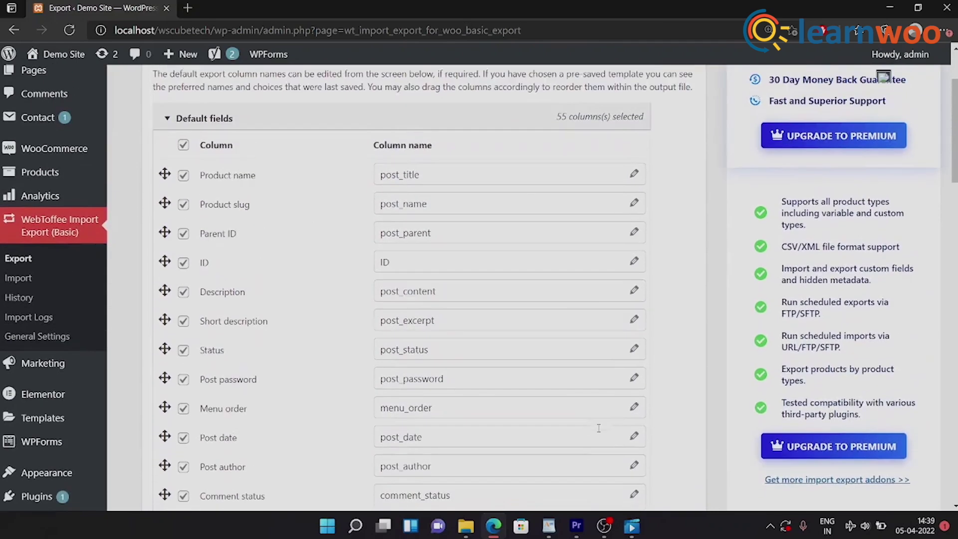
pyautogui.scroll(-20, 363, 182)
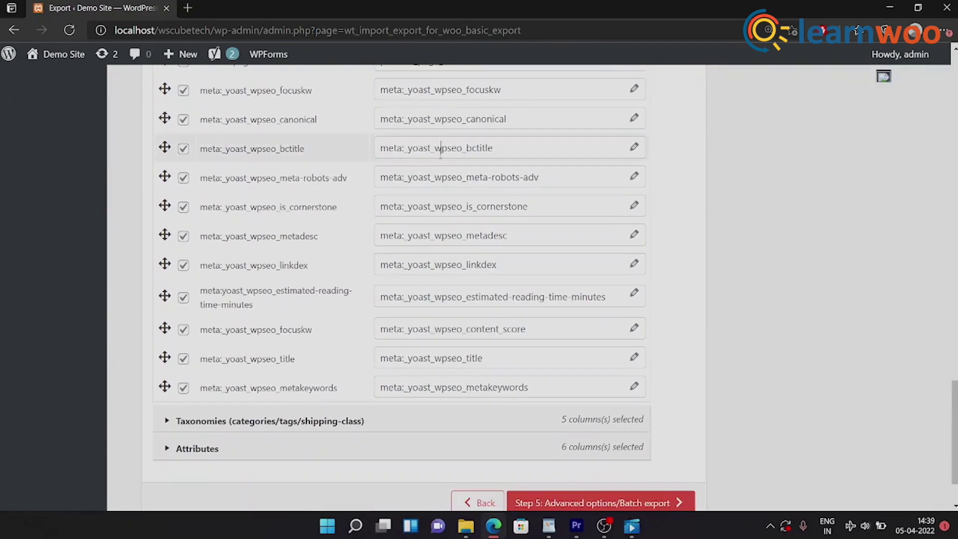
# Edit the bctitle column's output name, keep batch size 30, and run the export.
pyautogui.click(440, 153)
pyautogui.scroll(-2, 440, 155)
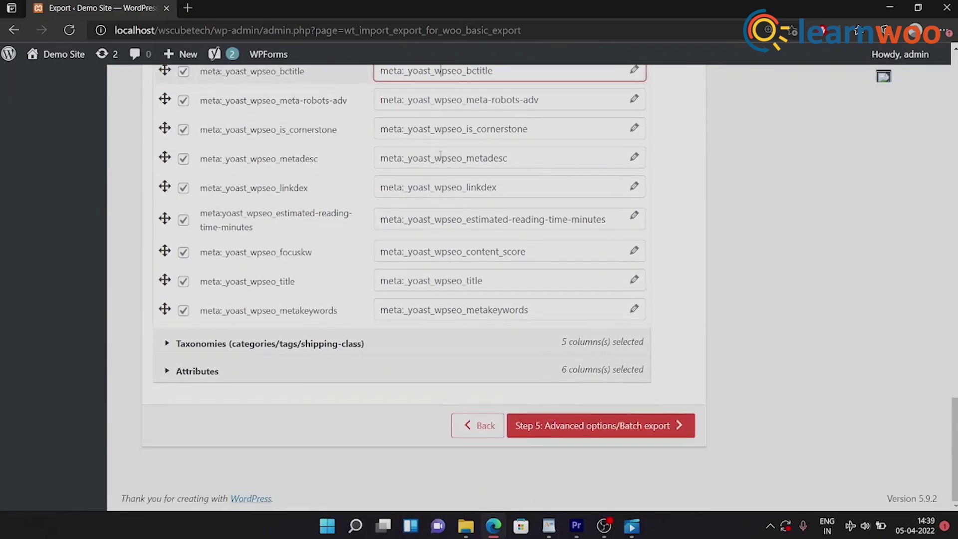
pyautogui.click(562, 432)
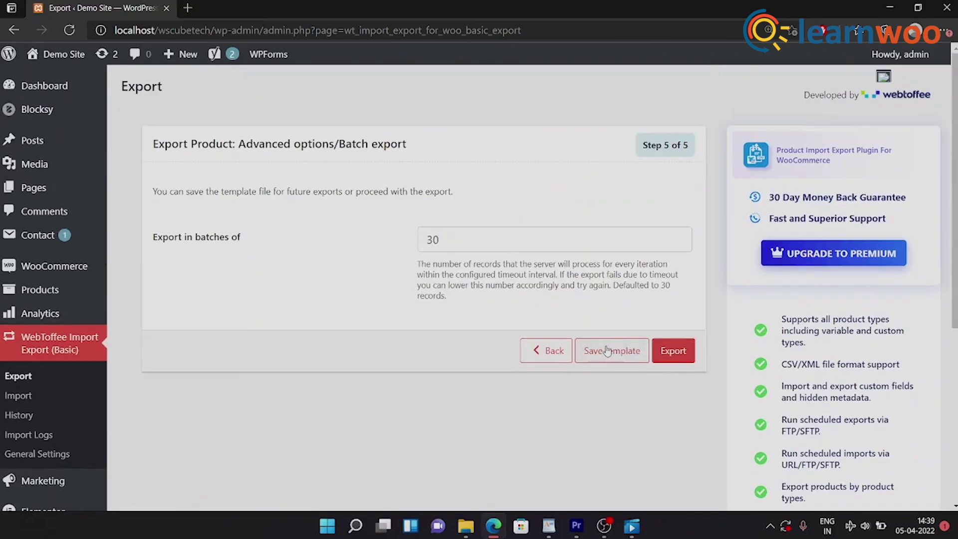
pyautogui.click(670, 360)
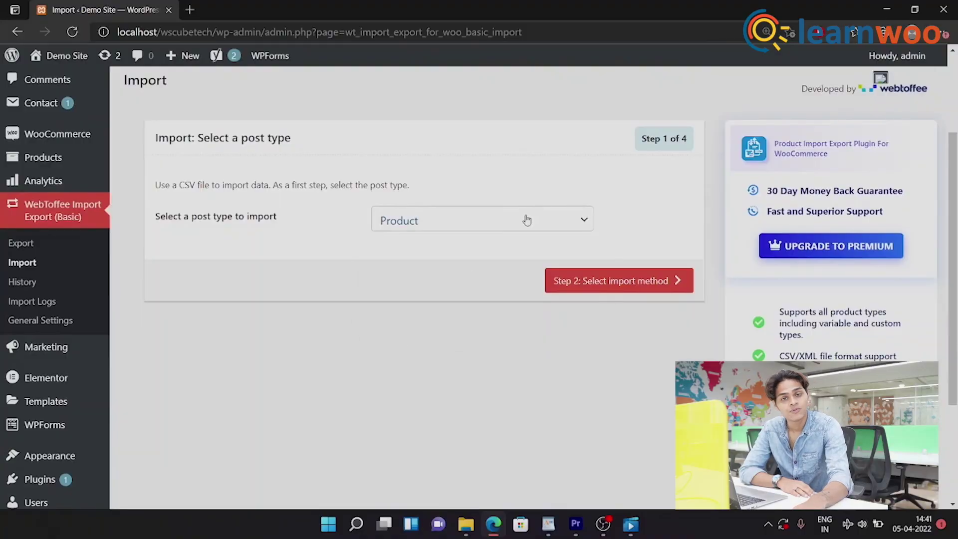
# Choose Product as the import post type and move to the Advanced Import method.
pyautogui.click(526, 219)
pyautogui.click(399, 257)
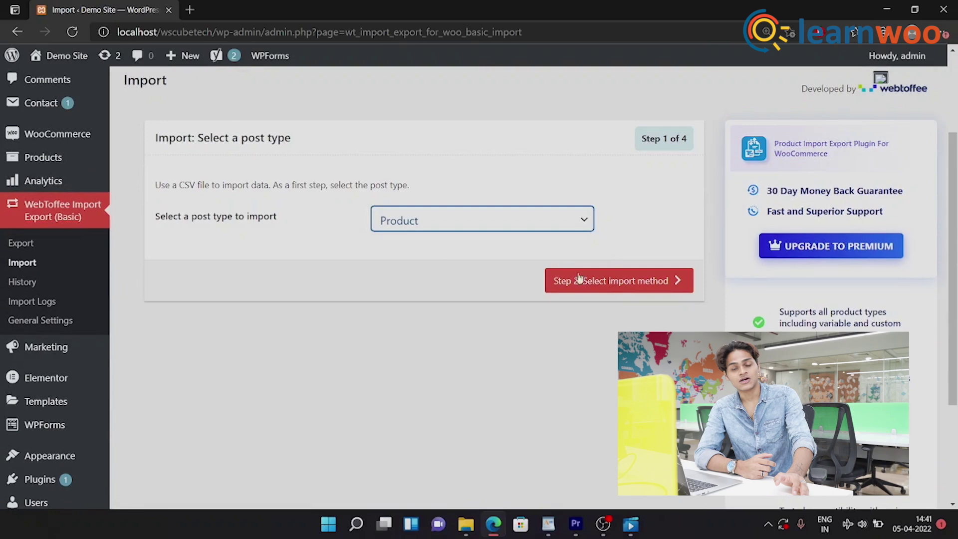
pyautogui.click(591, 282)
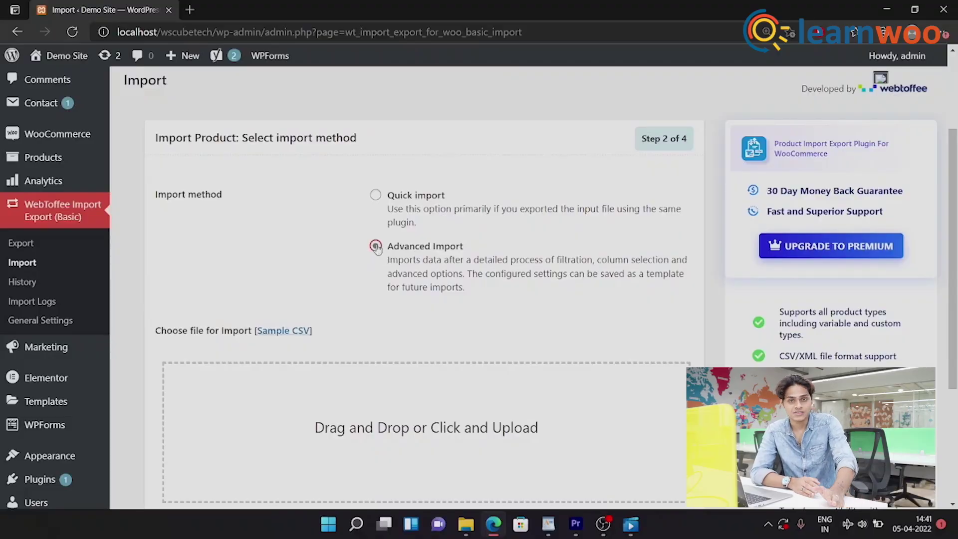
pyautogui.scroll(-2, 349, 318)
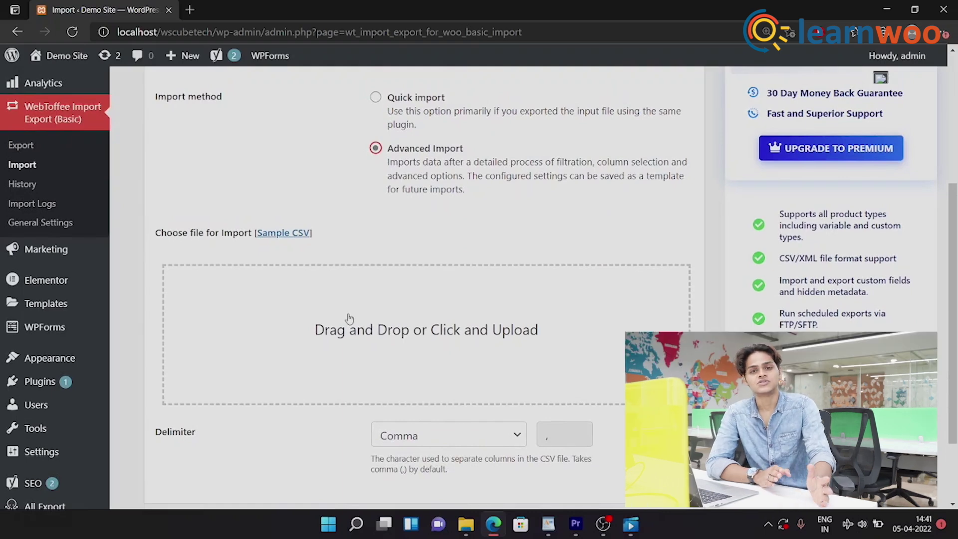
# Upload the exported product CSV, keep the default column mapping and options, and start the import.
pyautogui.click(446, 347)
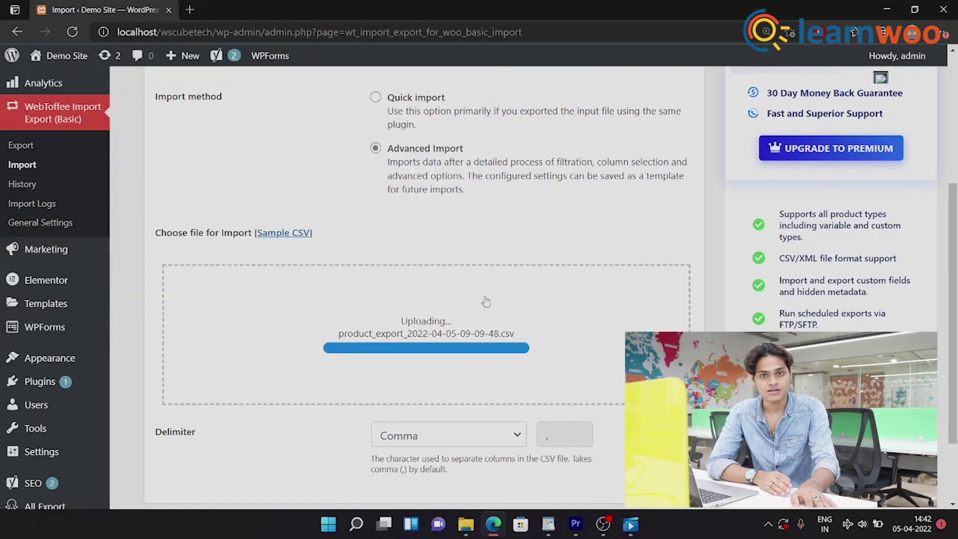
pyautogui.scroll(-1, 485, 301)
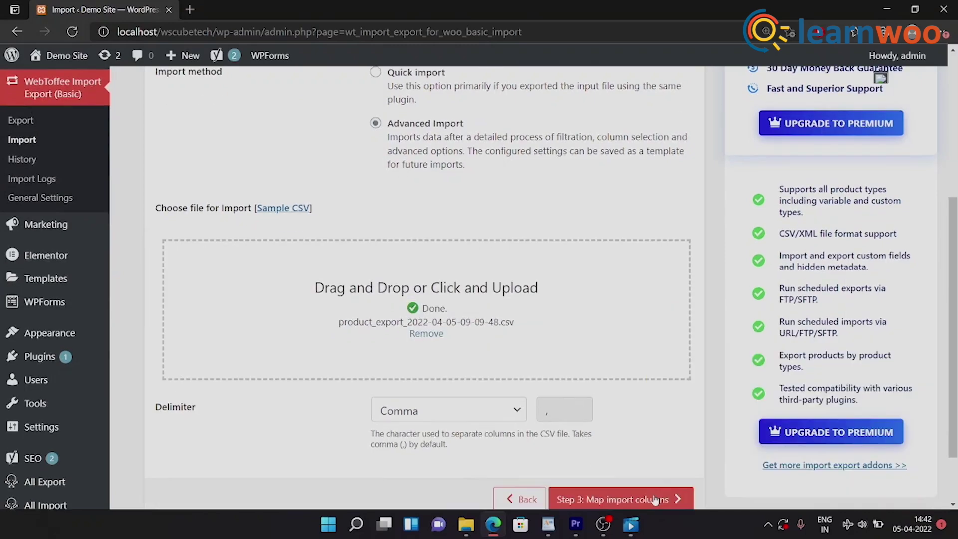
pyautogui.click(655, 498)
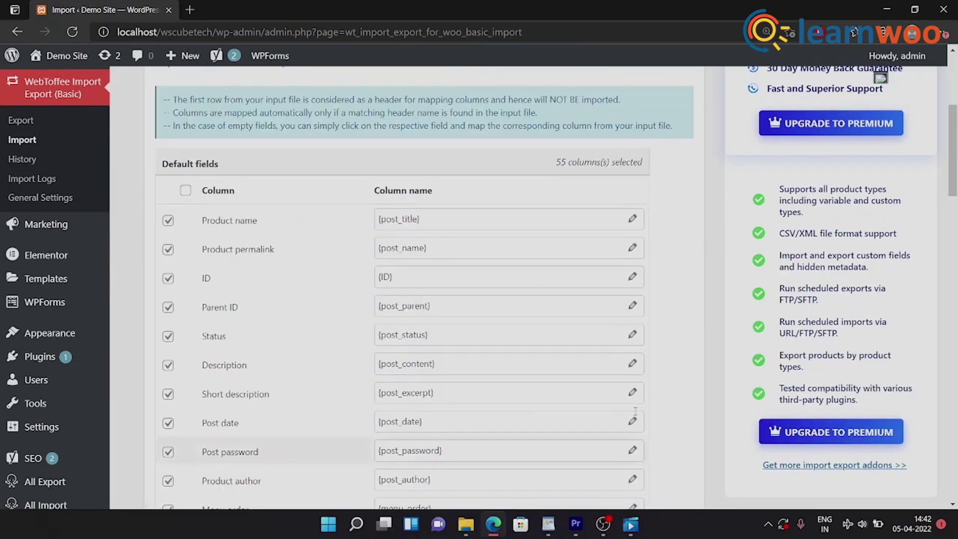
pyautogui.scroll(-15, 634, 411)
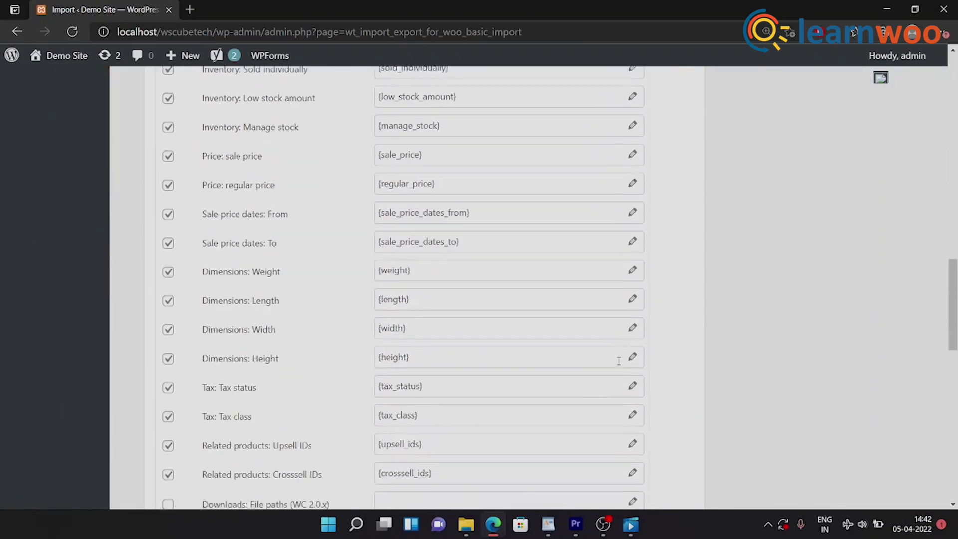
pyautogui.scroll(-15, 618, 360)
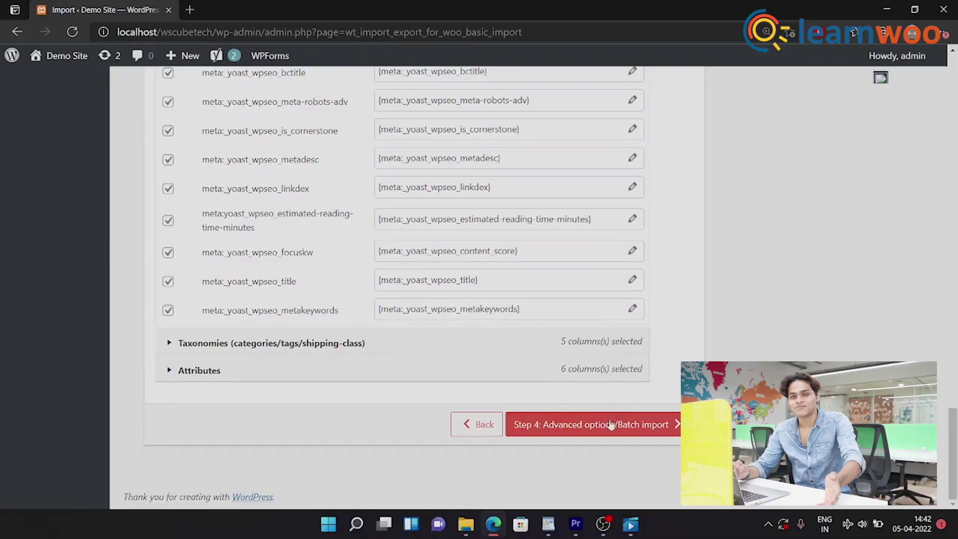
pyautogui.click(610, 424)
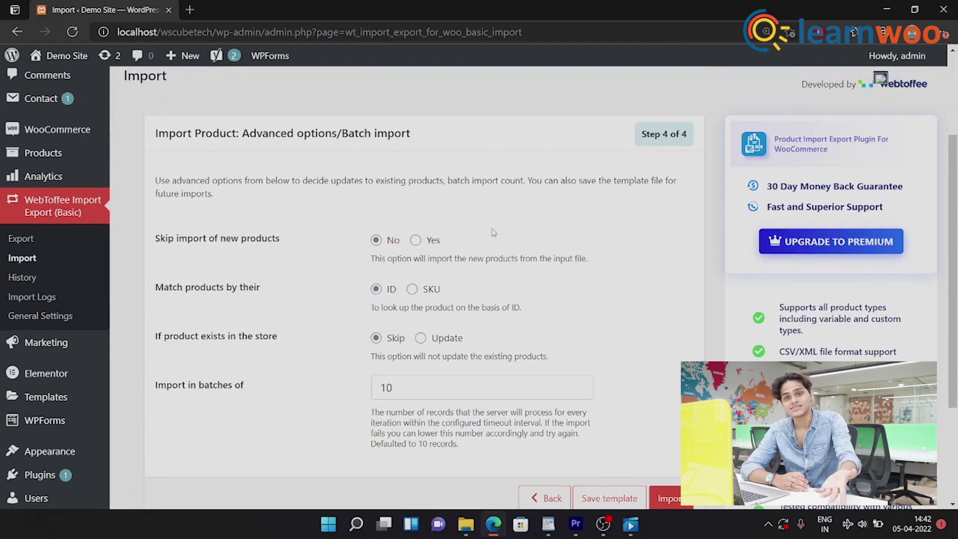
pyautogui.scroll(-1, 646, 333)
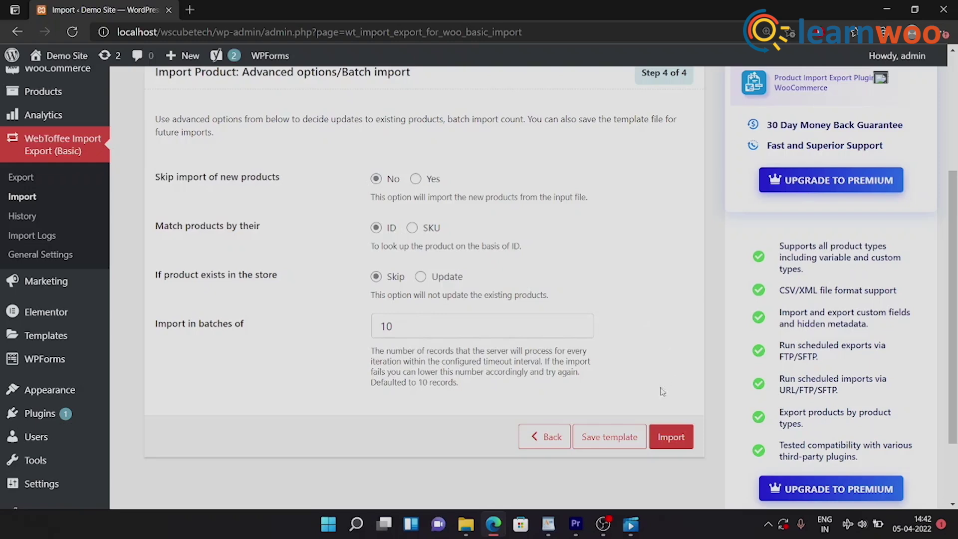
pyautogui.click(671, 443)
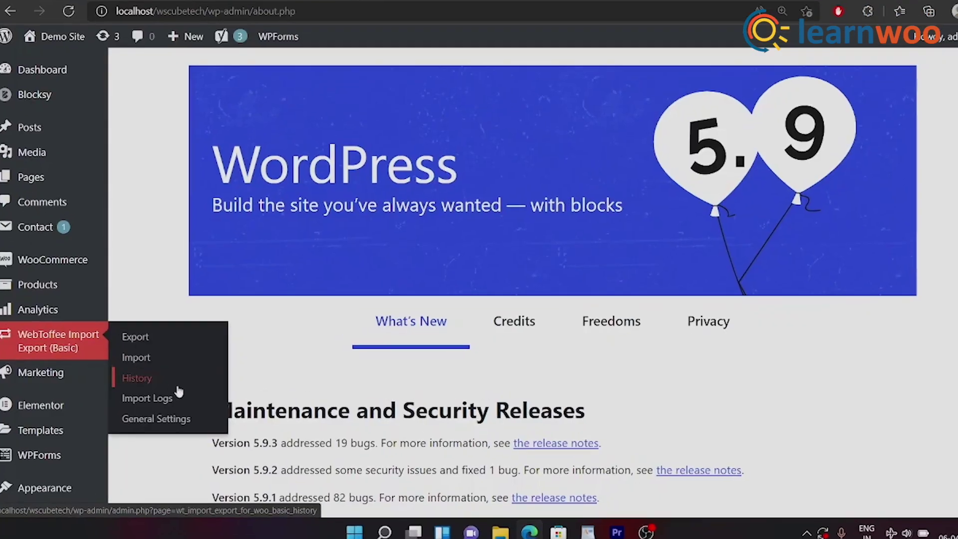
# Open the WebToffee History page and scroll to its records table.
pyautogui.click(147, 381)
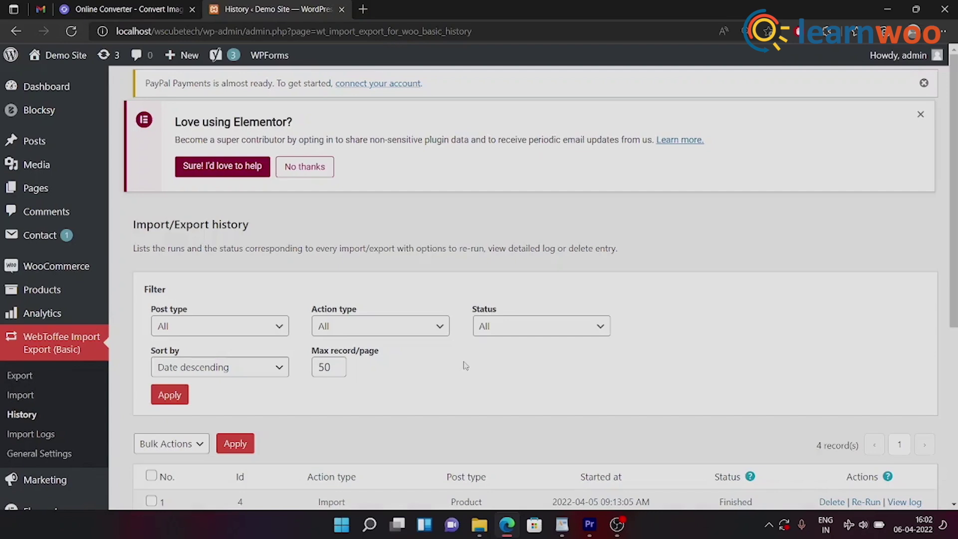
pyautogui.scroll(-5, 469, 365)
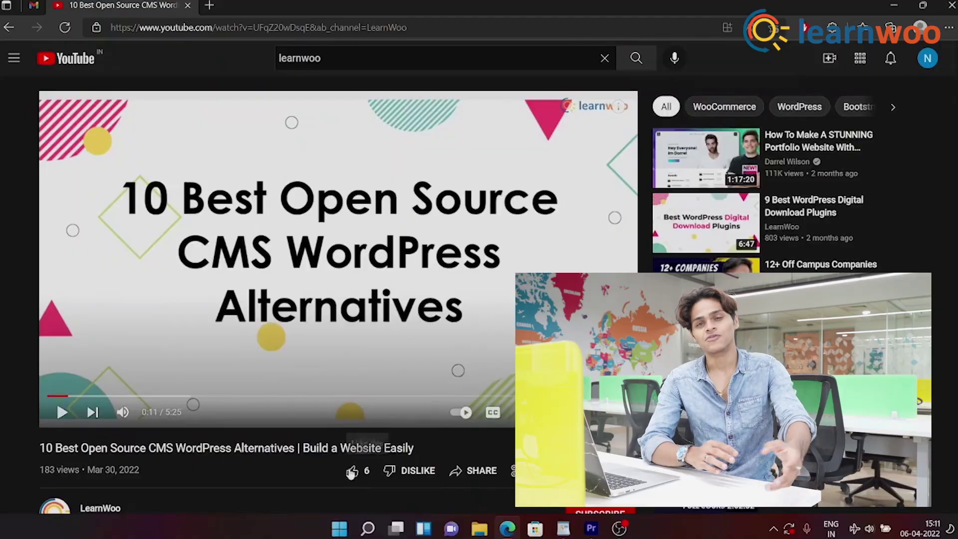
# Scroll down to the video's comments and open the Add a comment box.
pyautogui.scroll(-7, 310, 389)
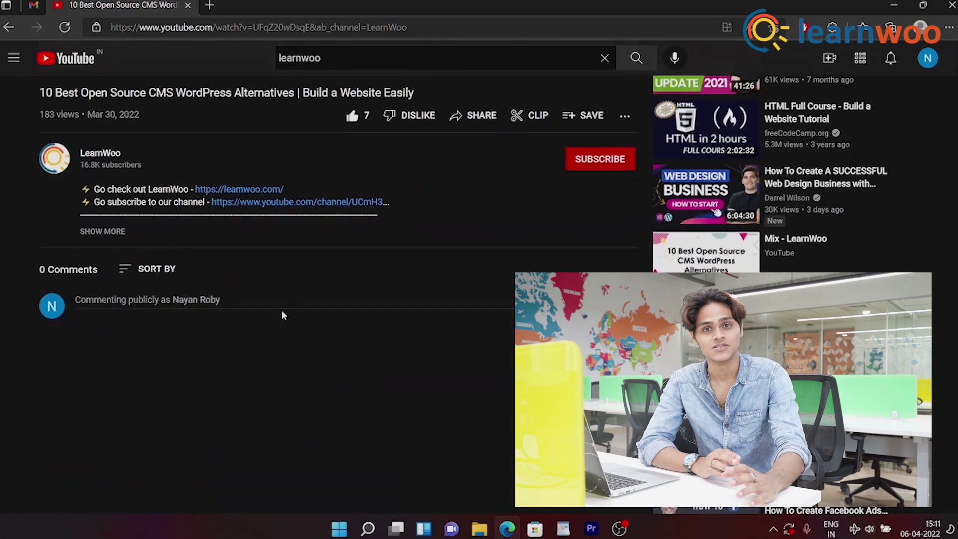
pyautogui.click(148, 299)
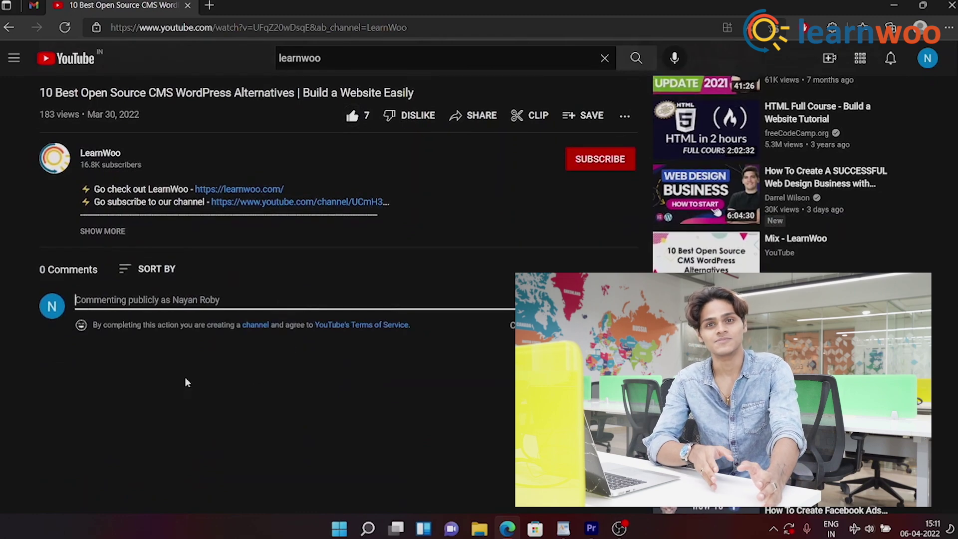